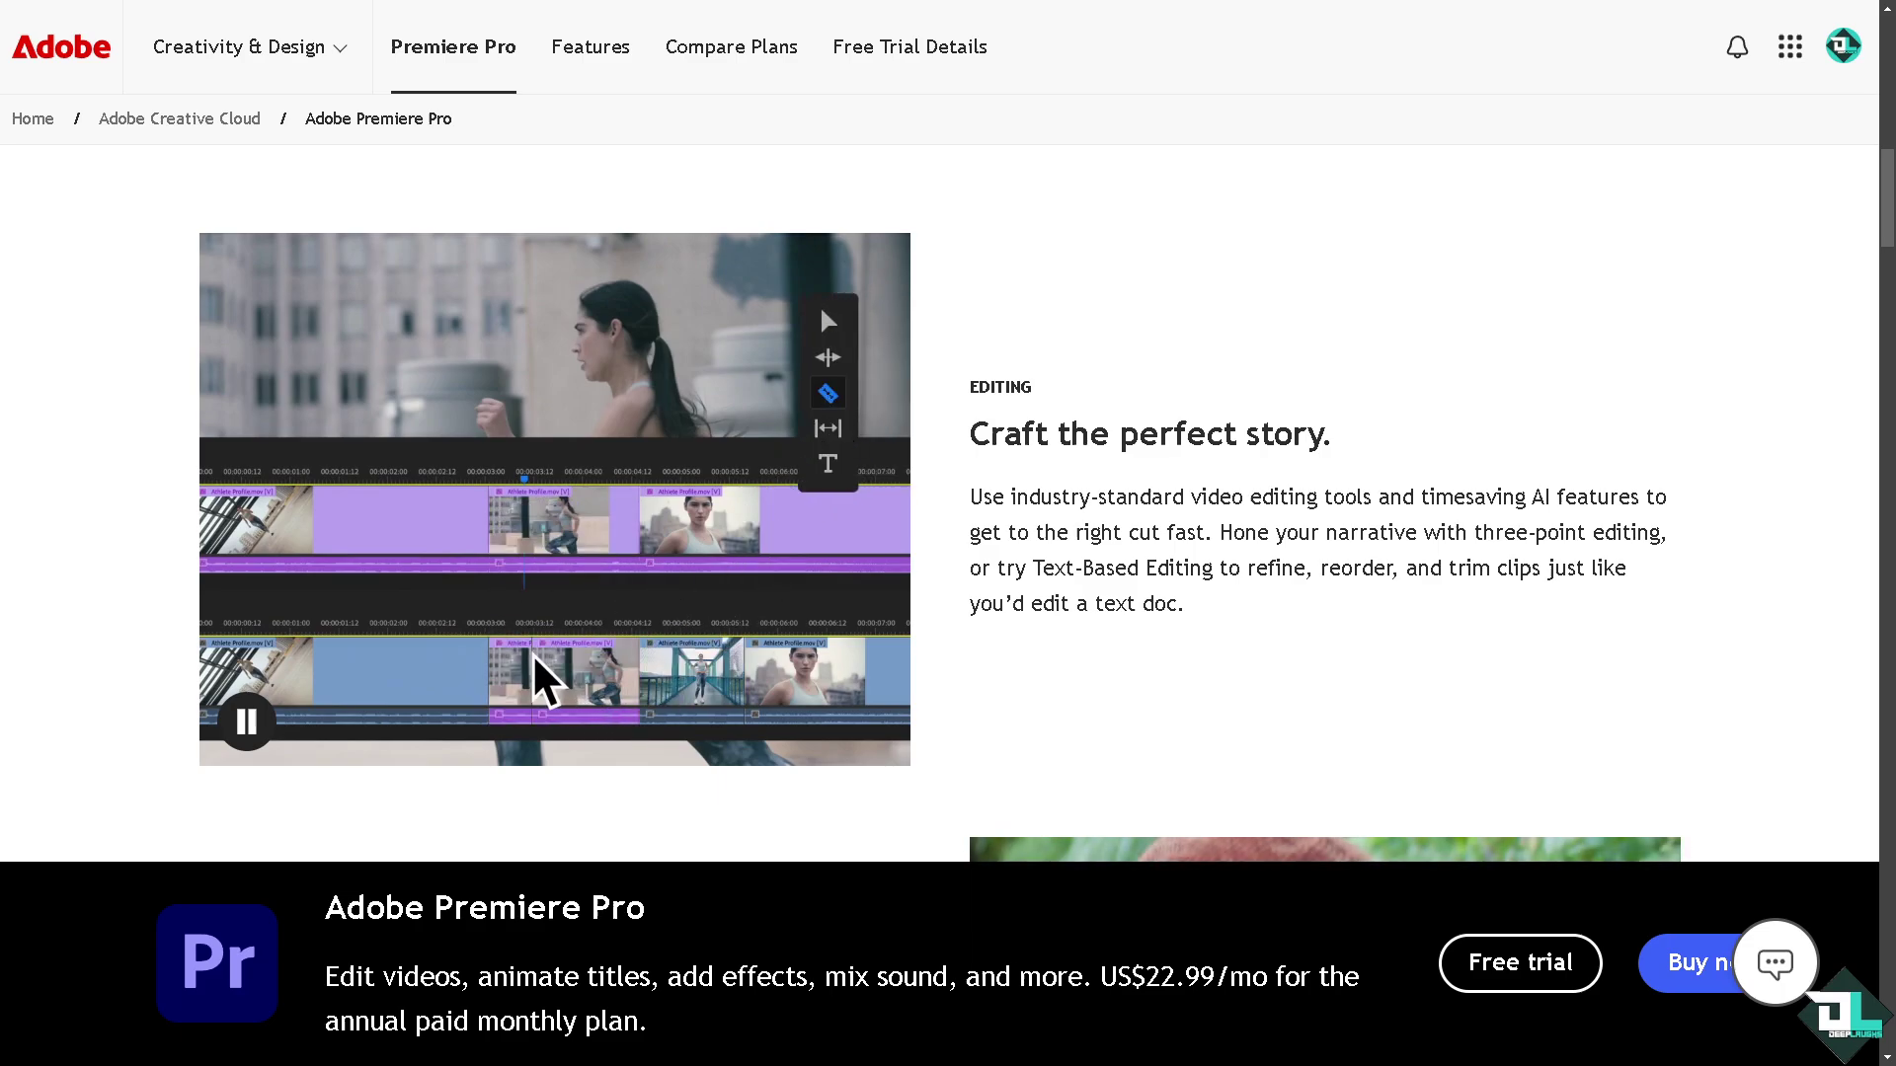
scroll(246, 964, "up", 10)
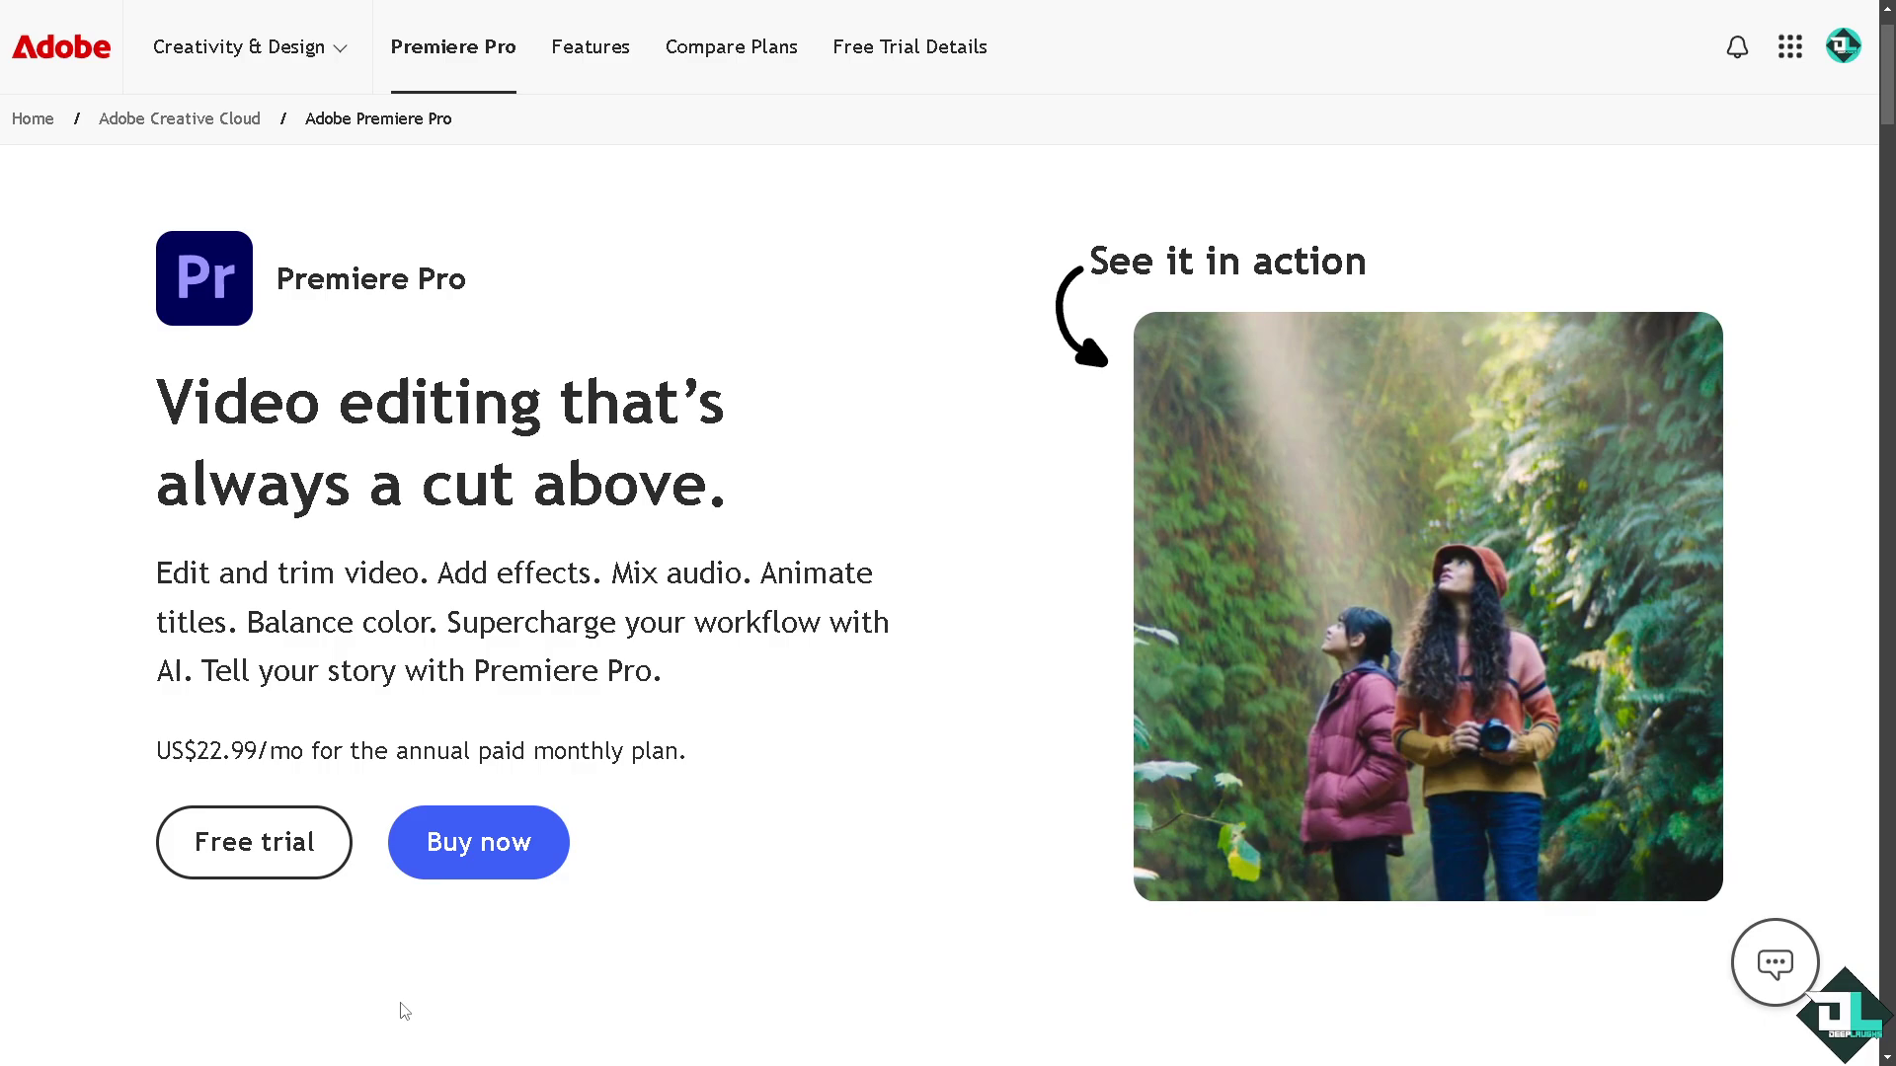
Step: Restart the product showcase video on the Premiere Pro page
left_click(1438, 789)
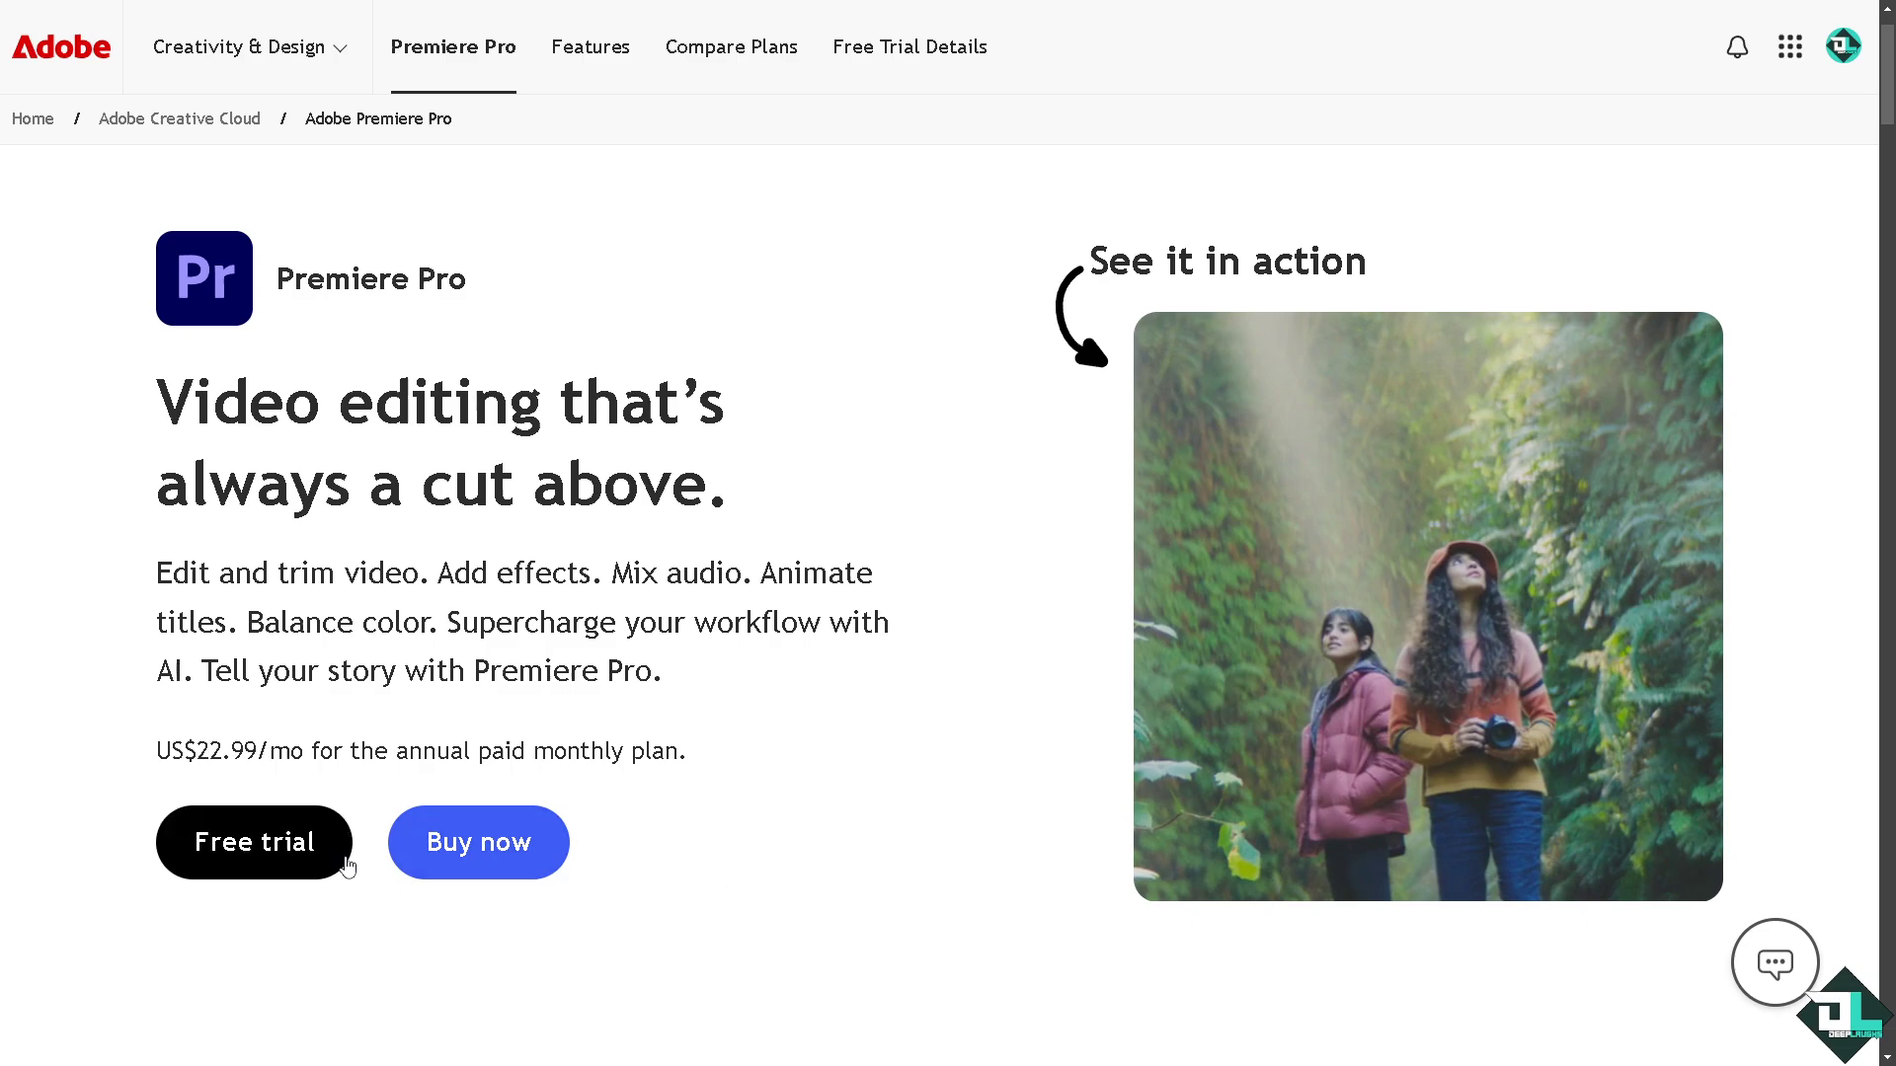
Step: Browse the free trial plans under Business, then Students and teachers
left_click(312, 838)
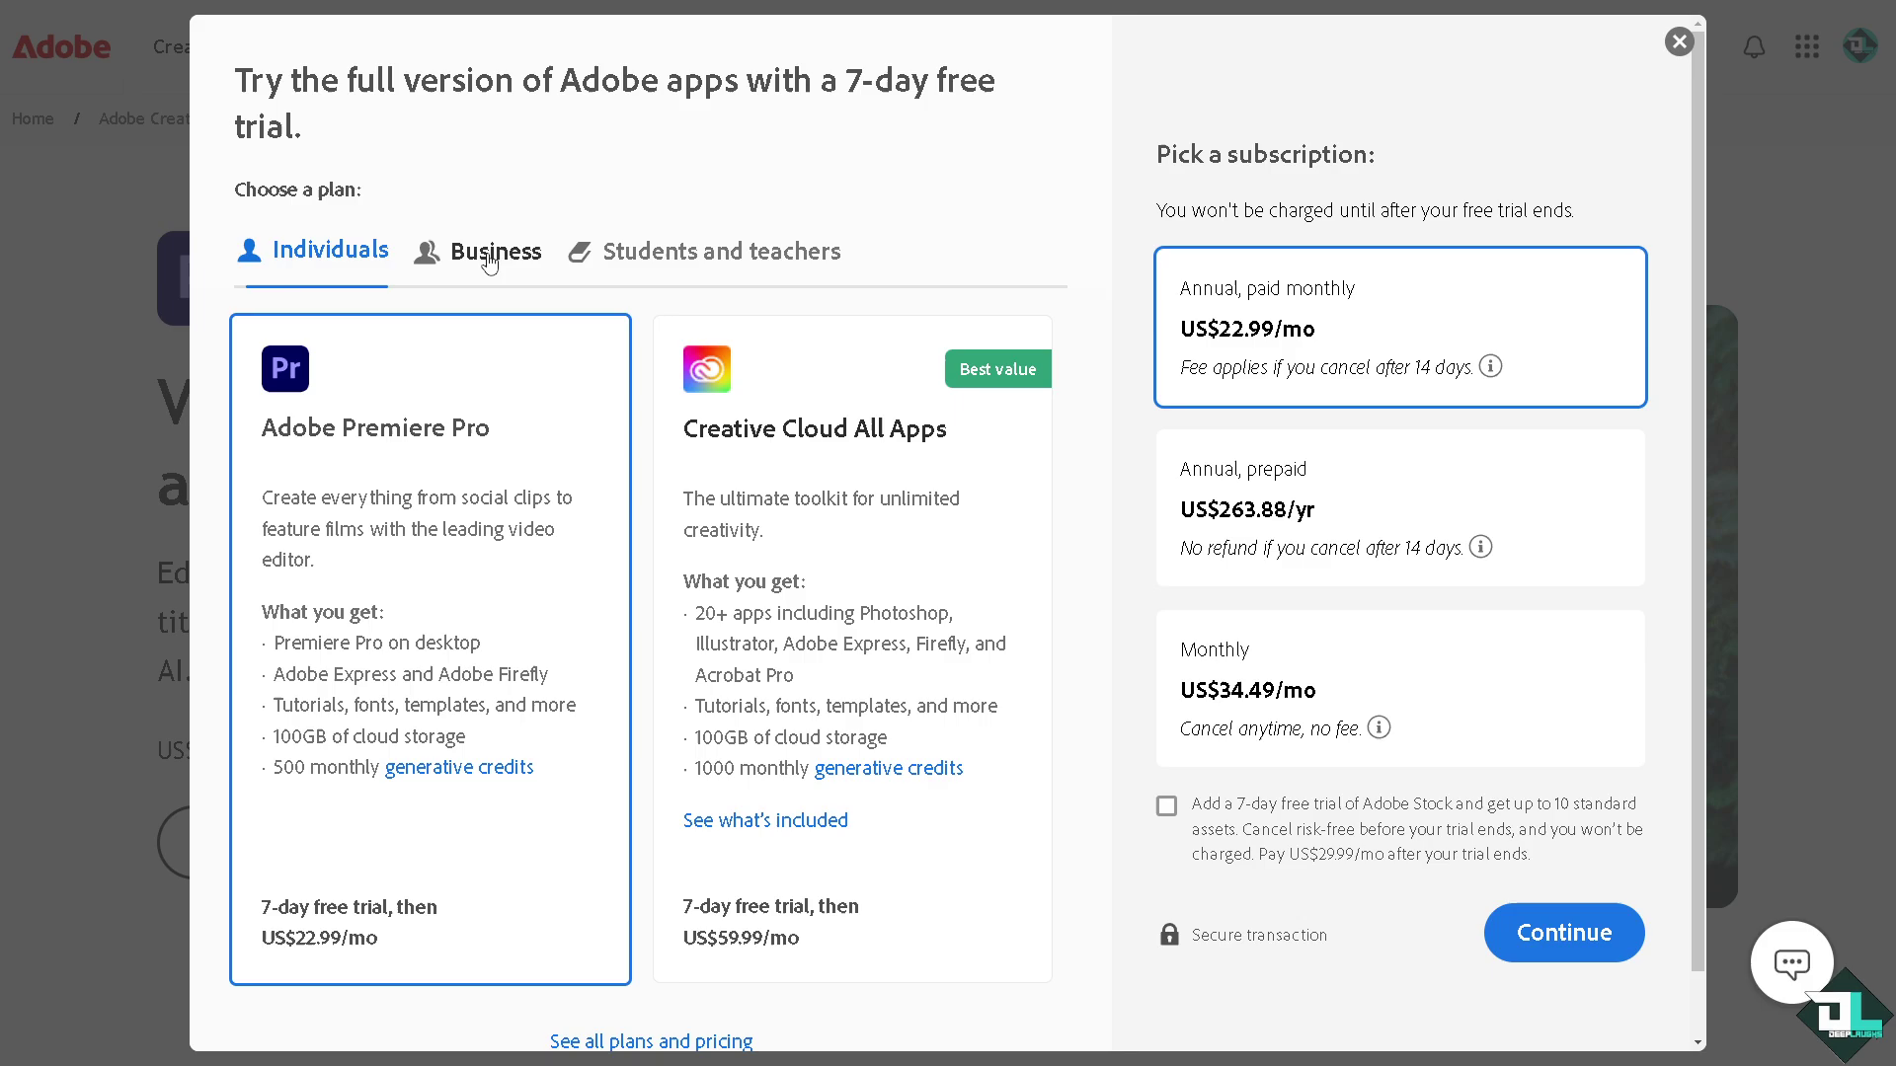
left_click(488, 262)
left_click(652, 263)
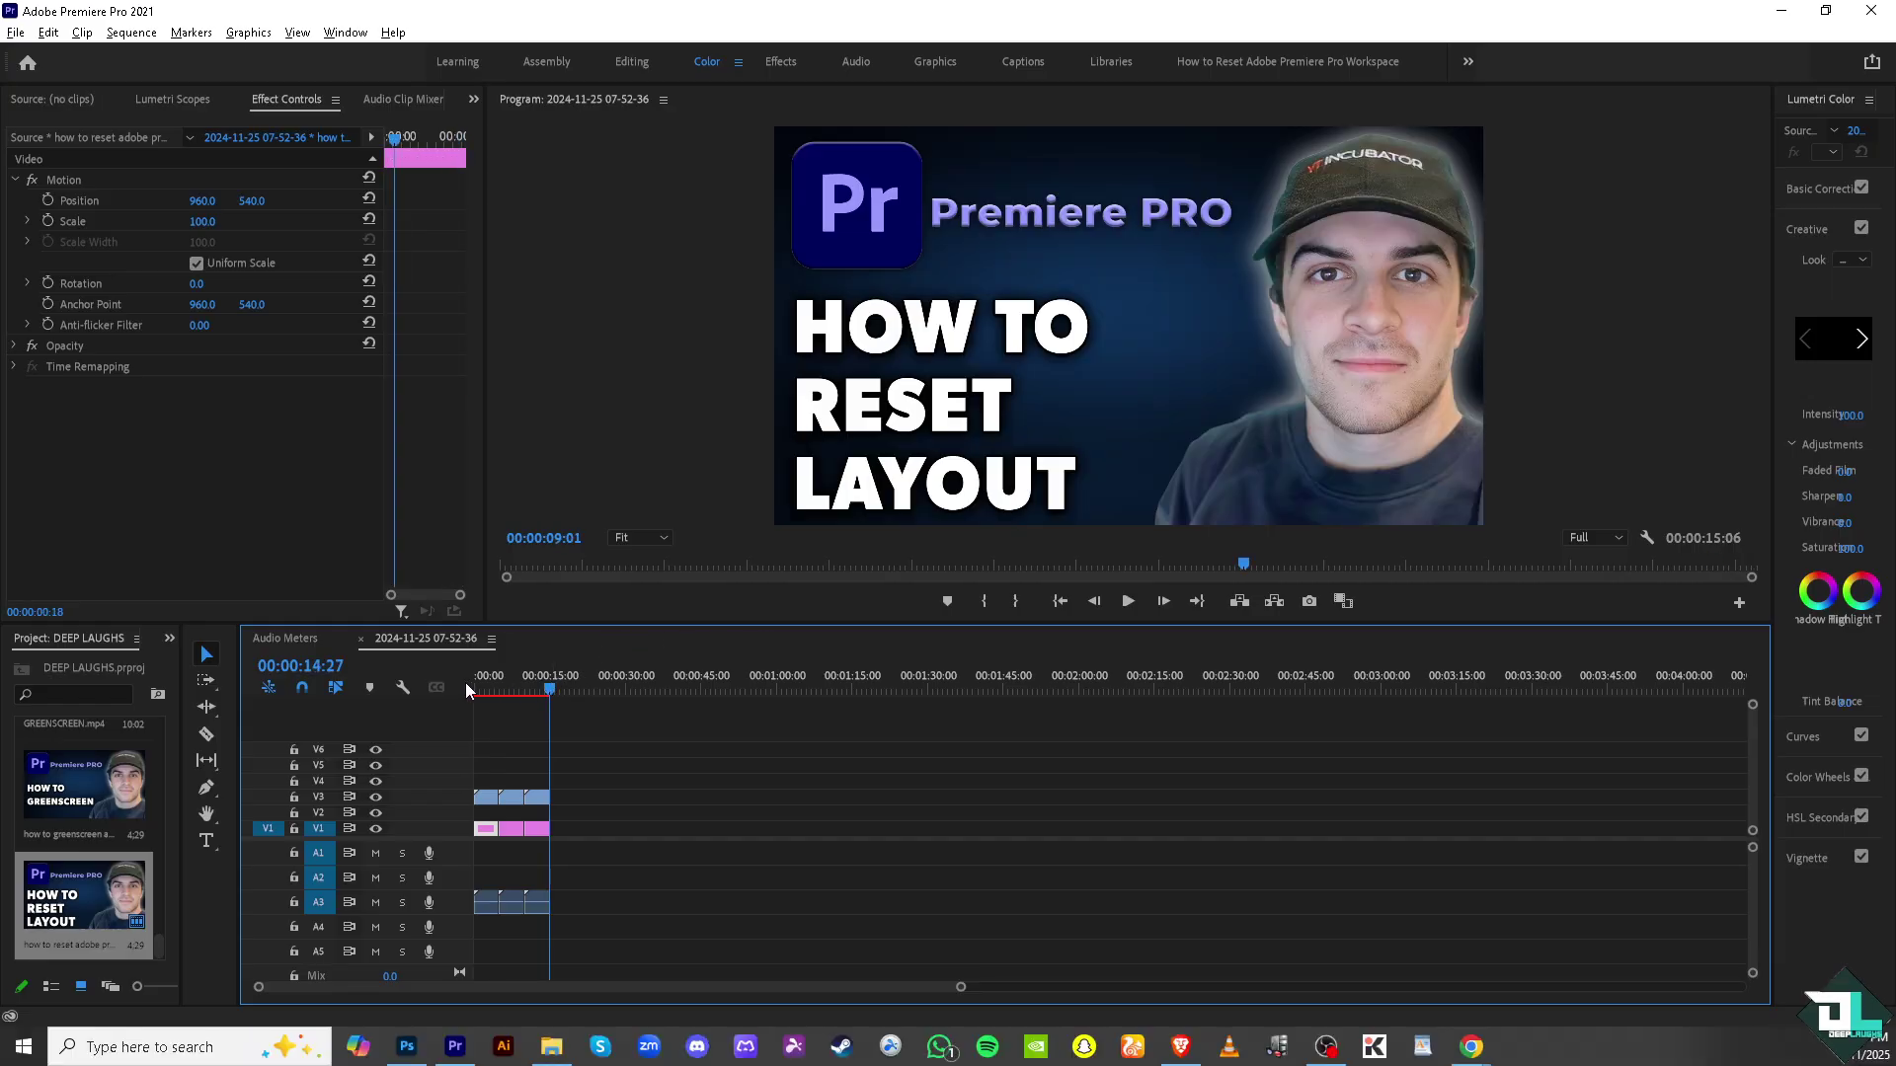
Step: Move the playhead to 00:00:00:00 and bring up the Window menu's workspace options
left_click(468, 688)
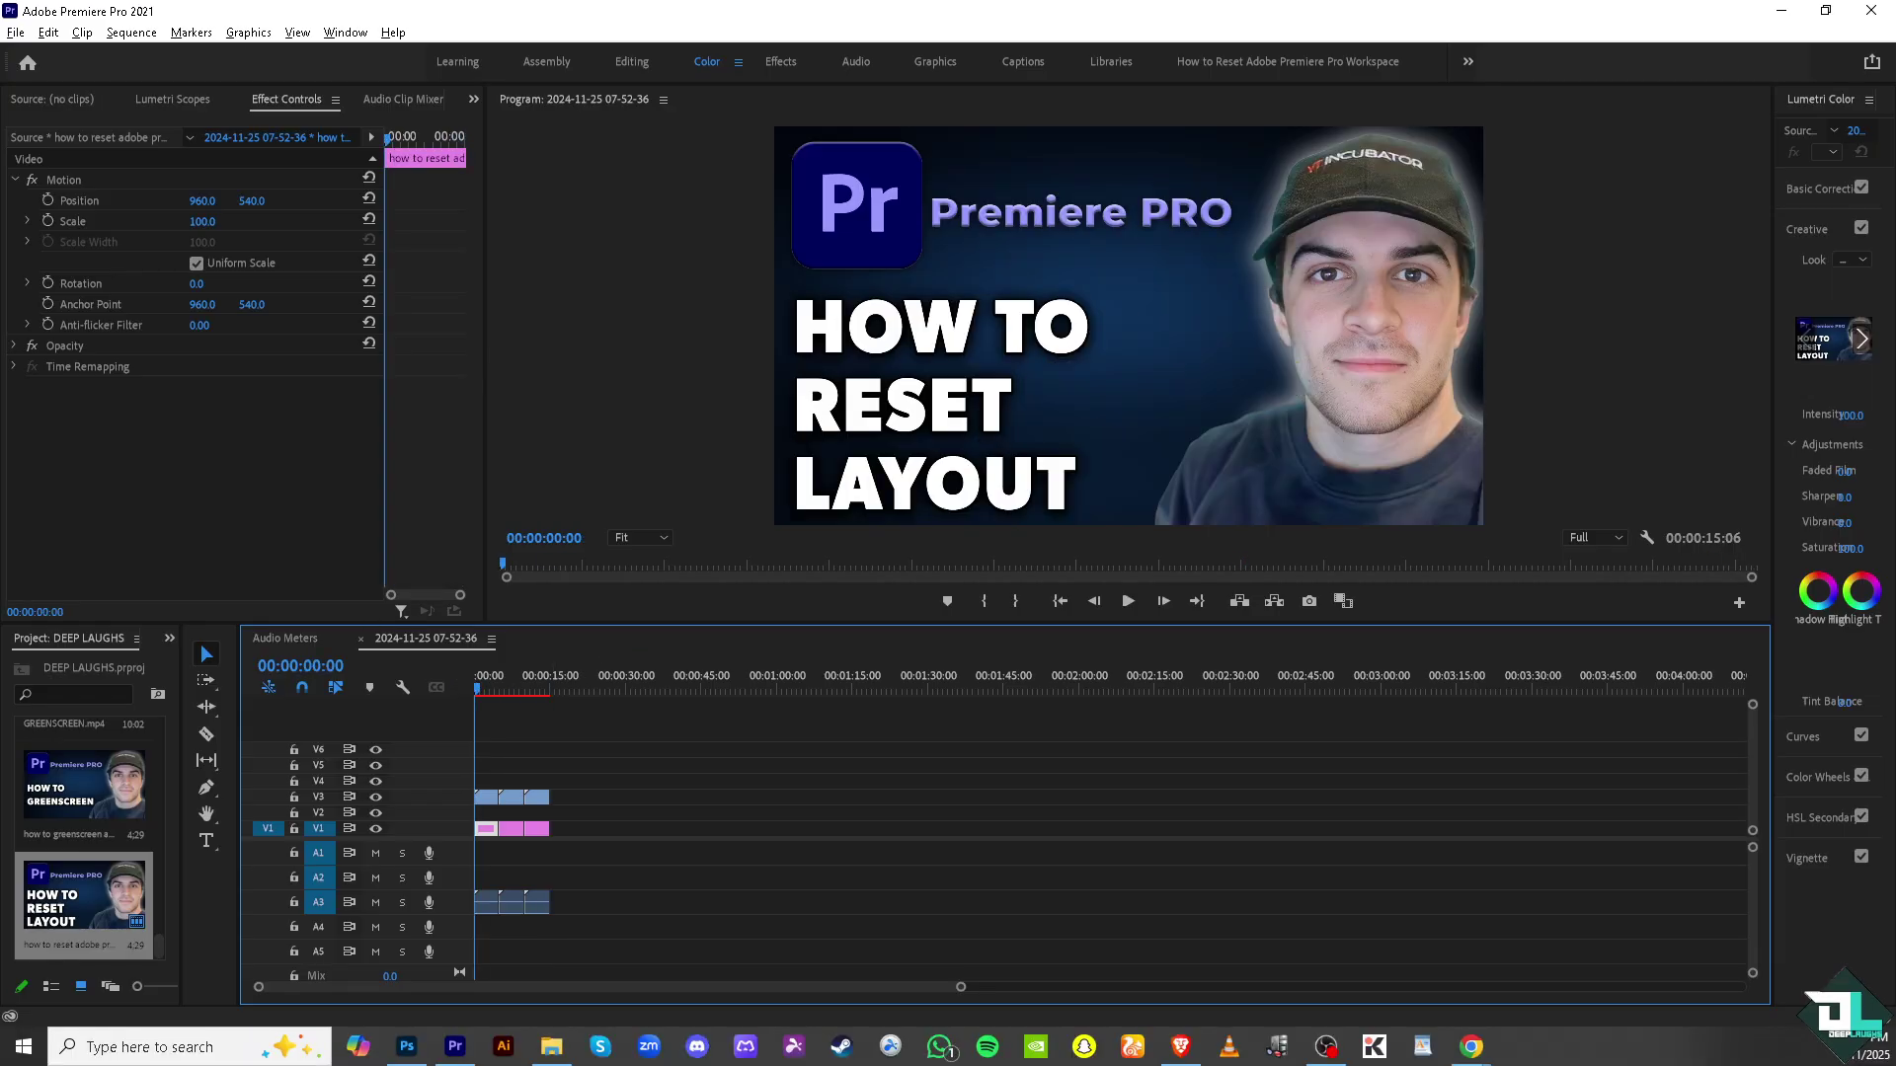
left_click(1326, 1048)
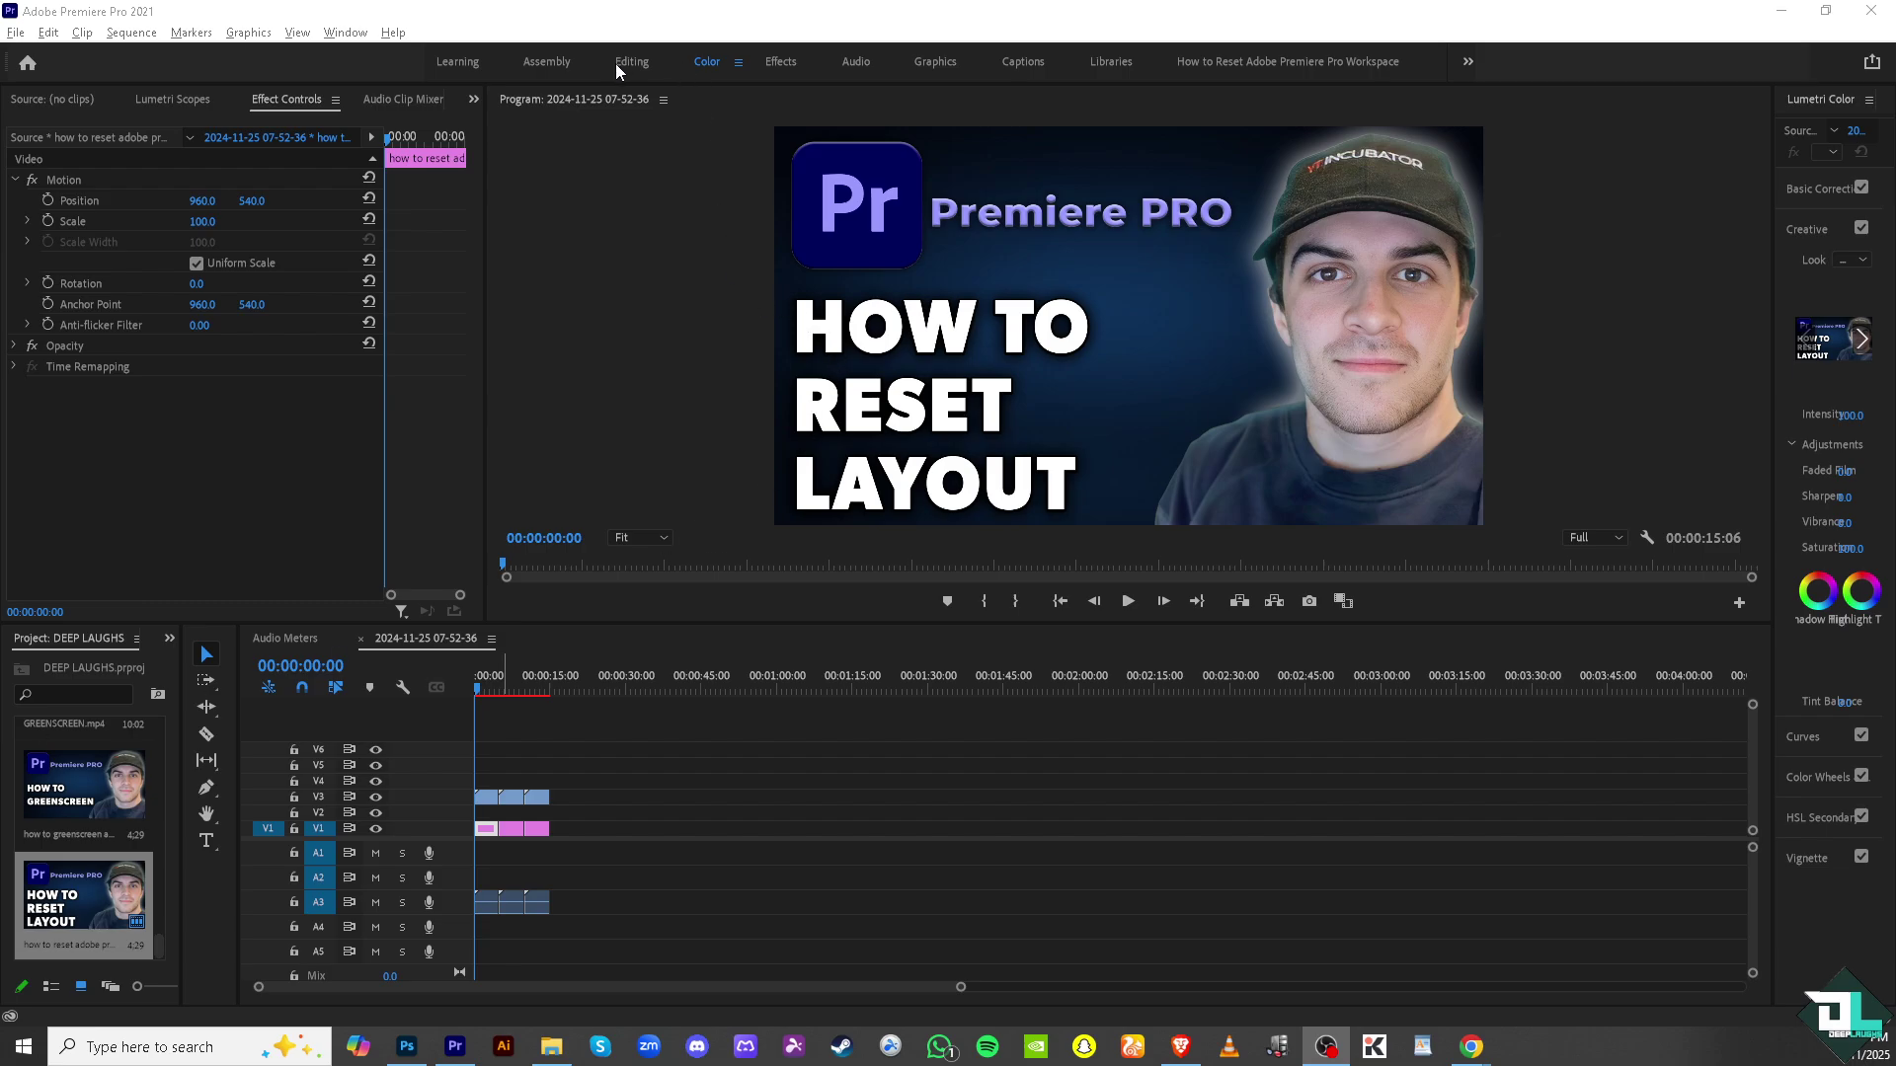
left_click(347, 33)
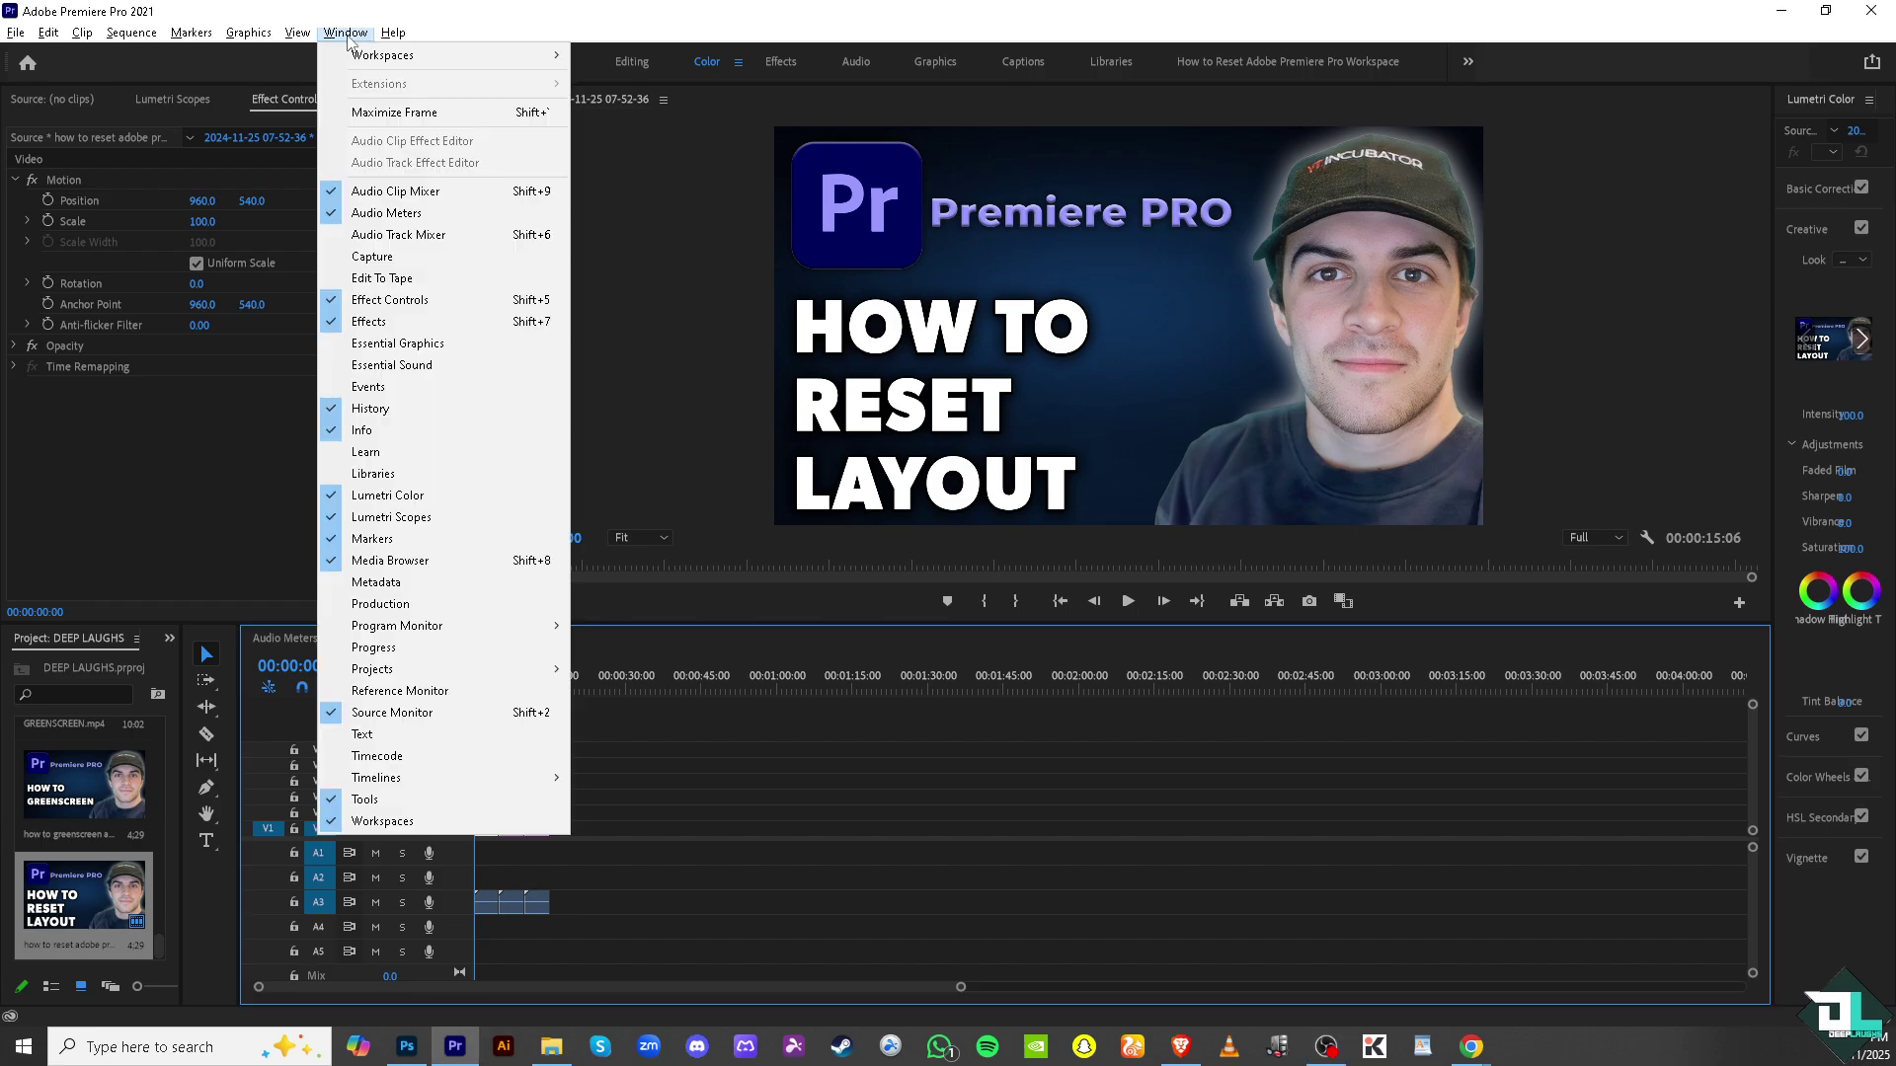
mouse_move(382, 55)
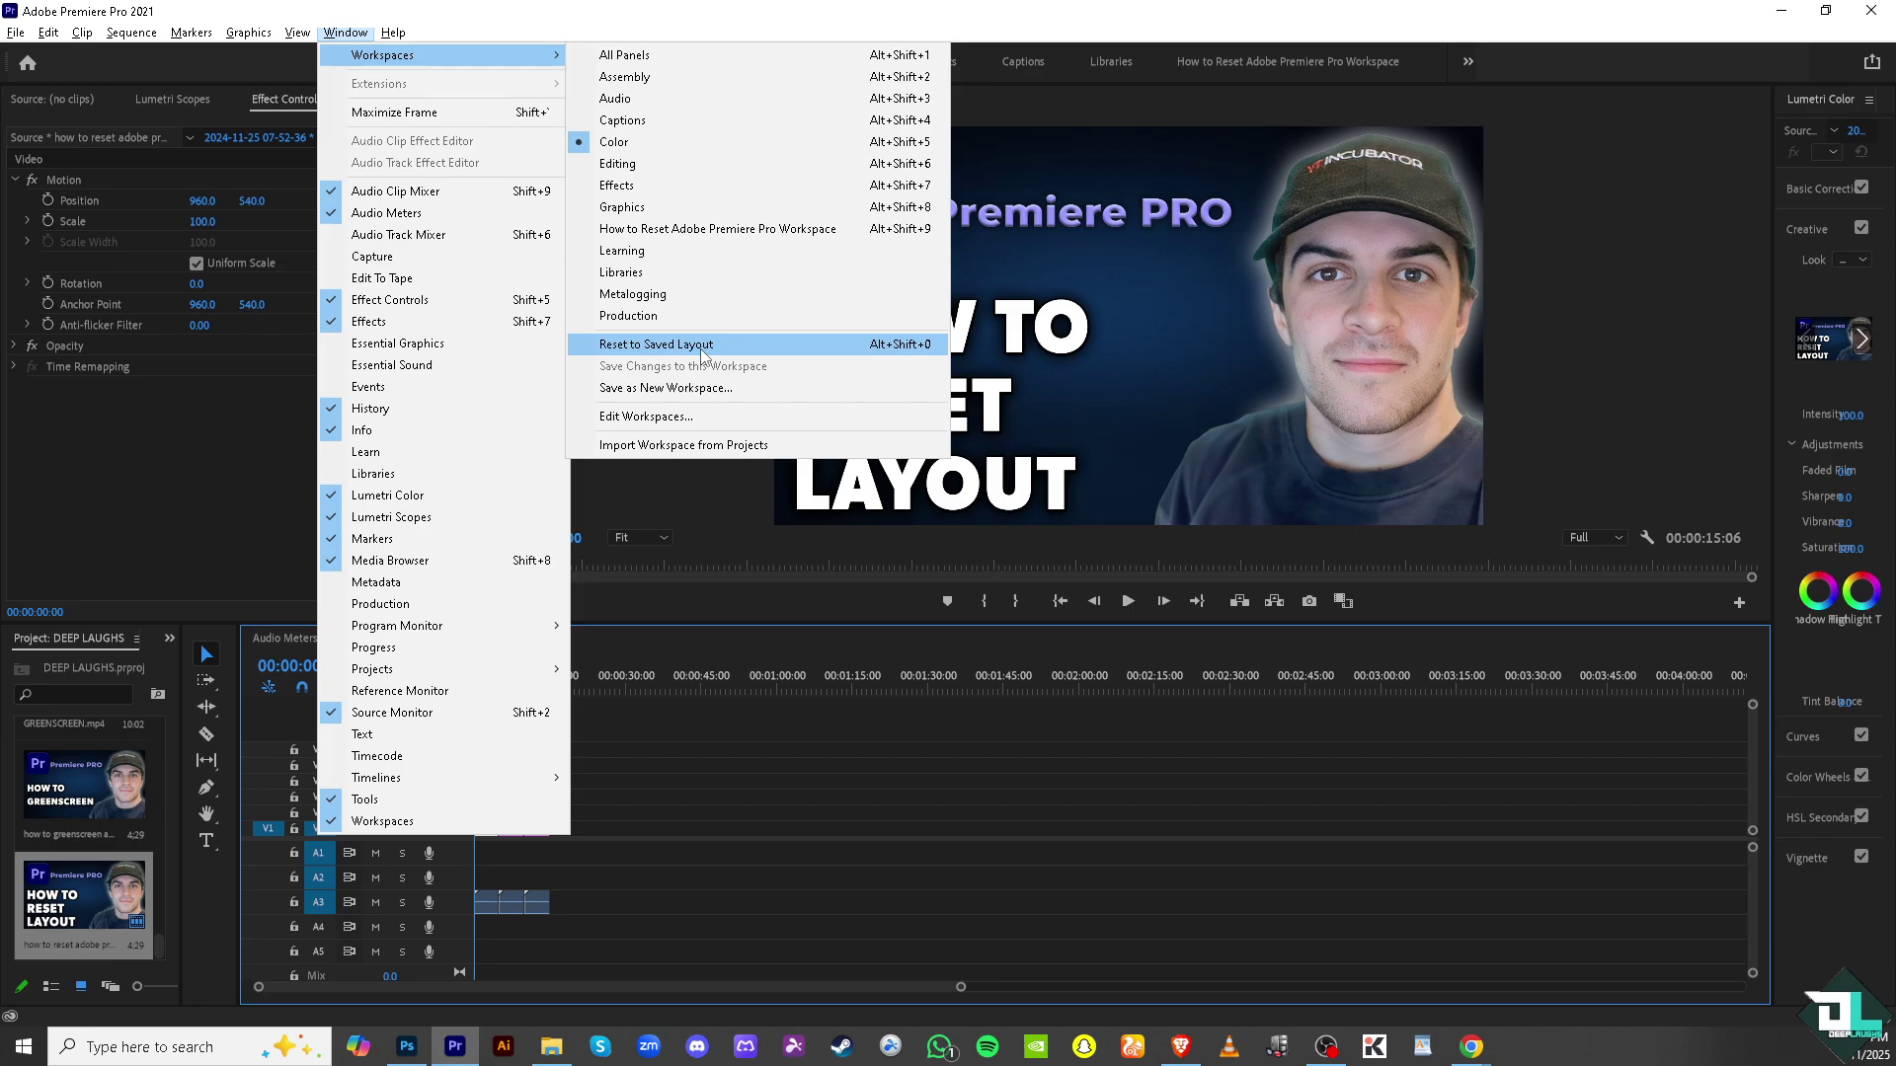
Step: Apply Reset to Saved Layout to the Color workspace
left_click(704, 346)
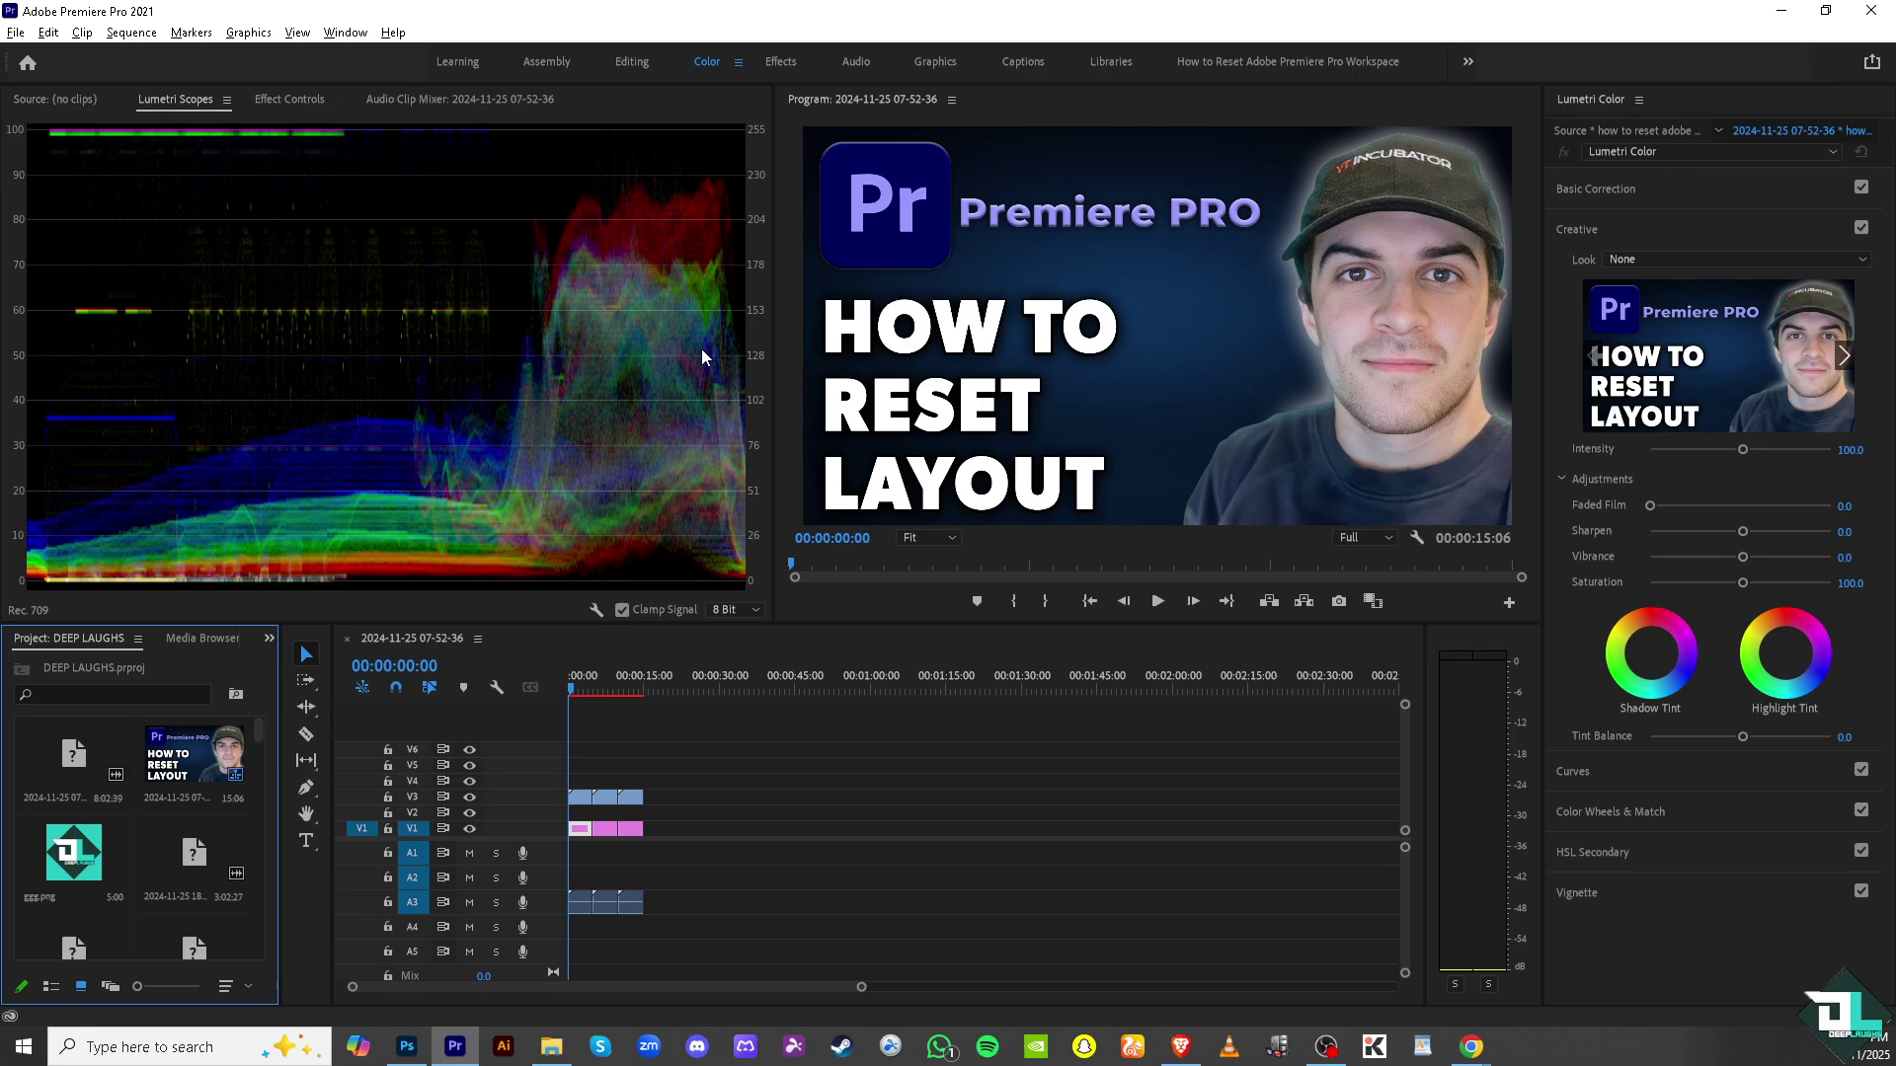
Step: Play the sequence in the Program Monitor through to 00:00:15:06
left_click(1326, 1046)
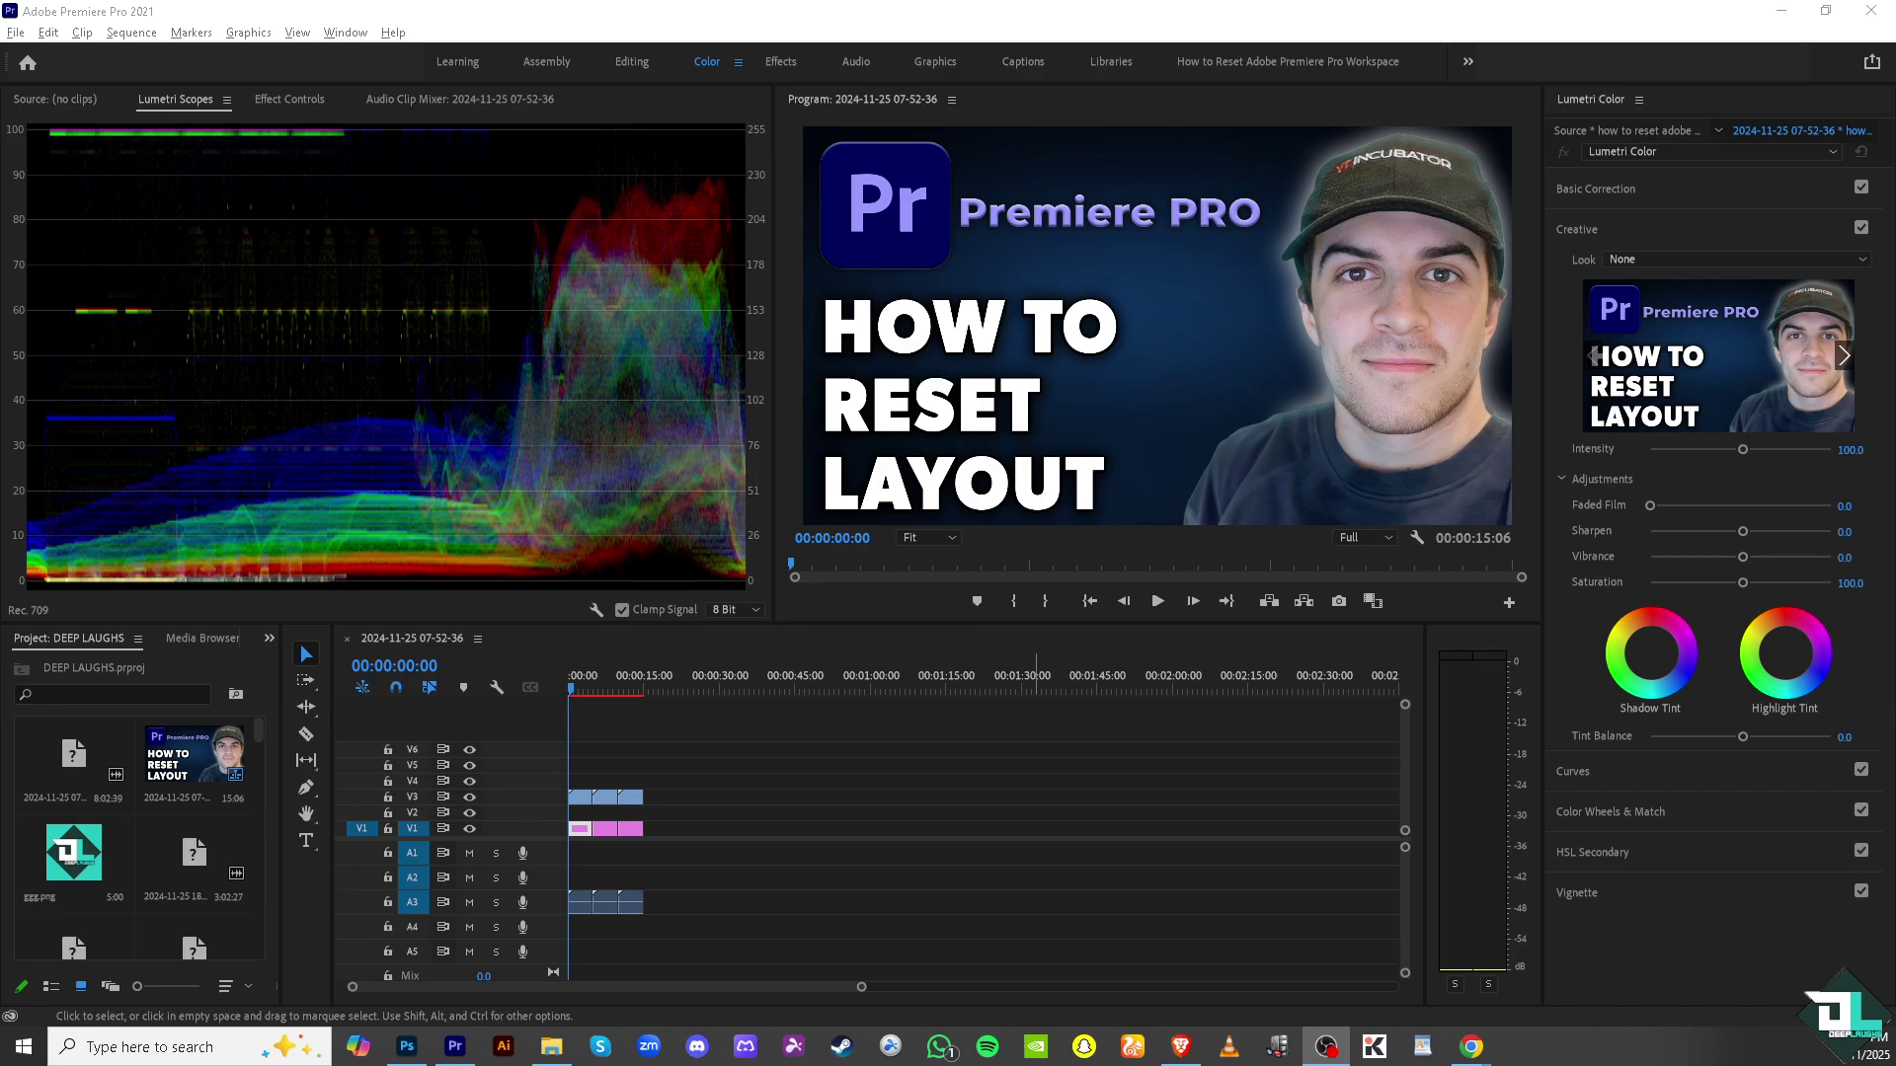
left_click(1154, 609)
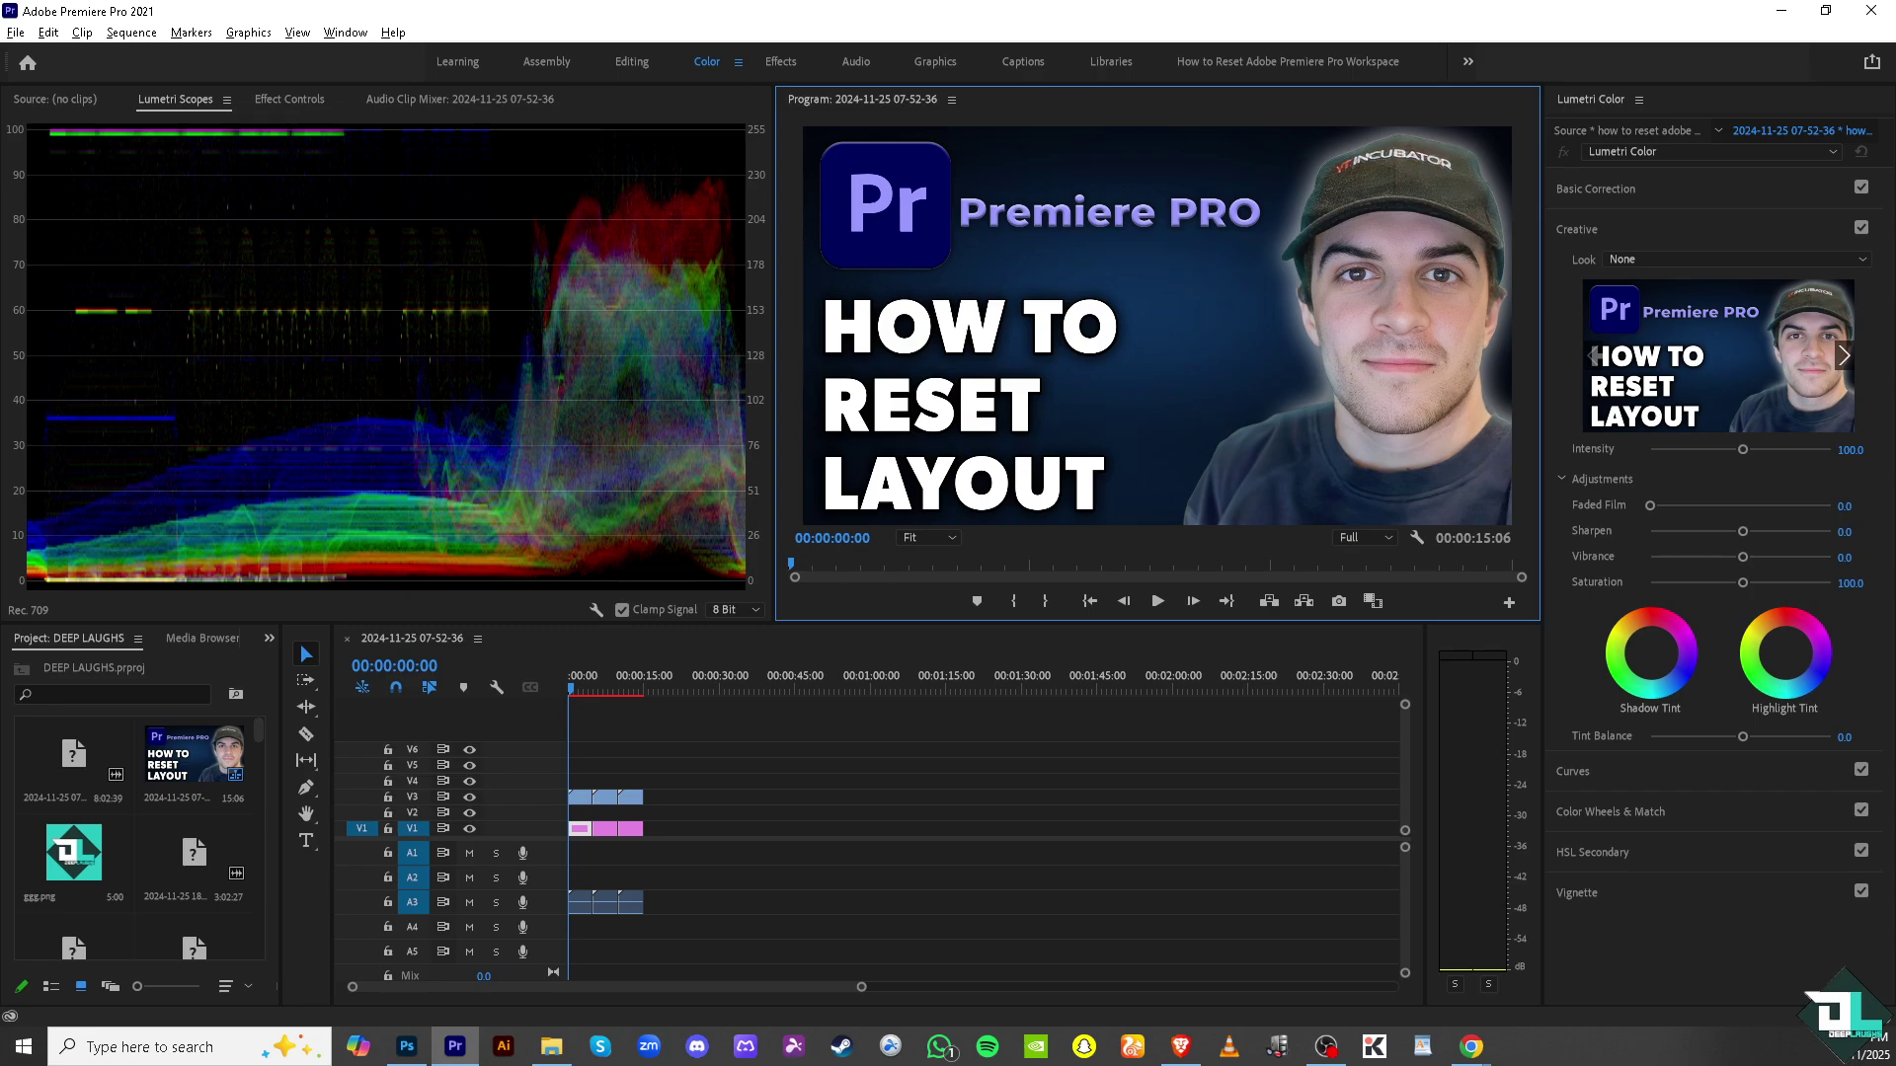
left_click(1158, 601)
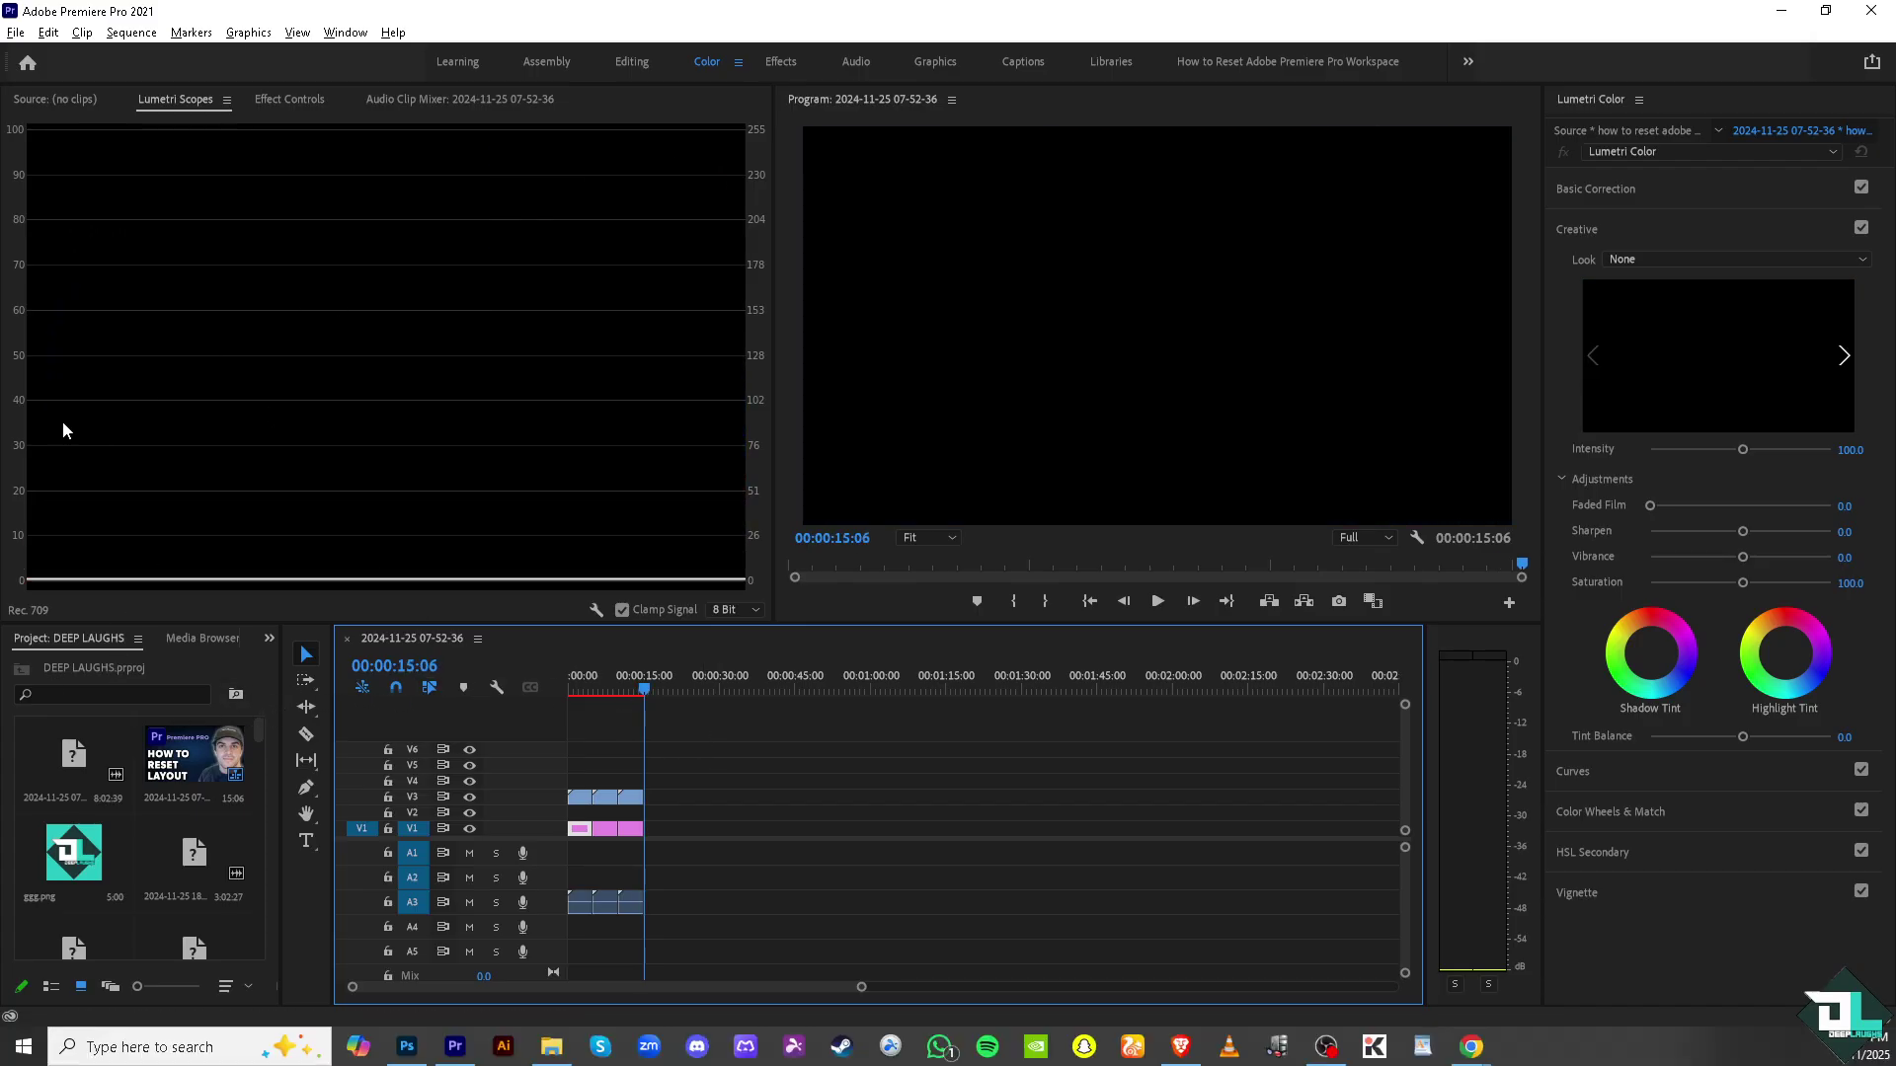
Step: Apply Window > Workspaces > Reset to Saved Layout, then send the playhead Home
left_click(351, 36)
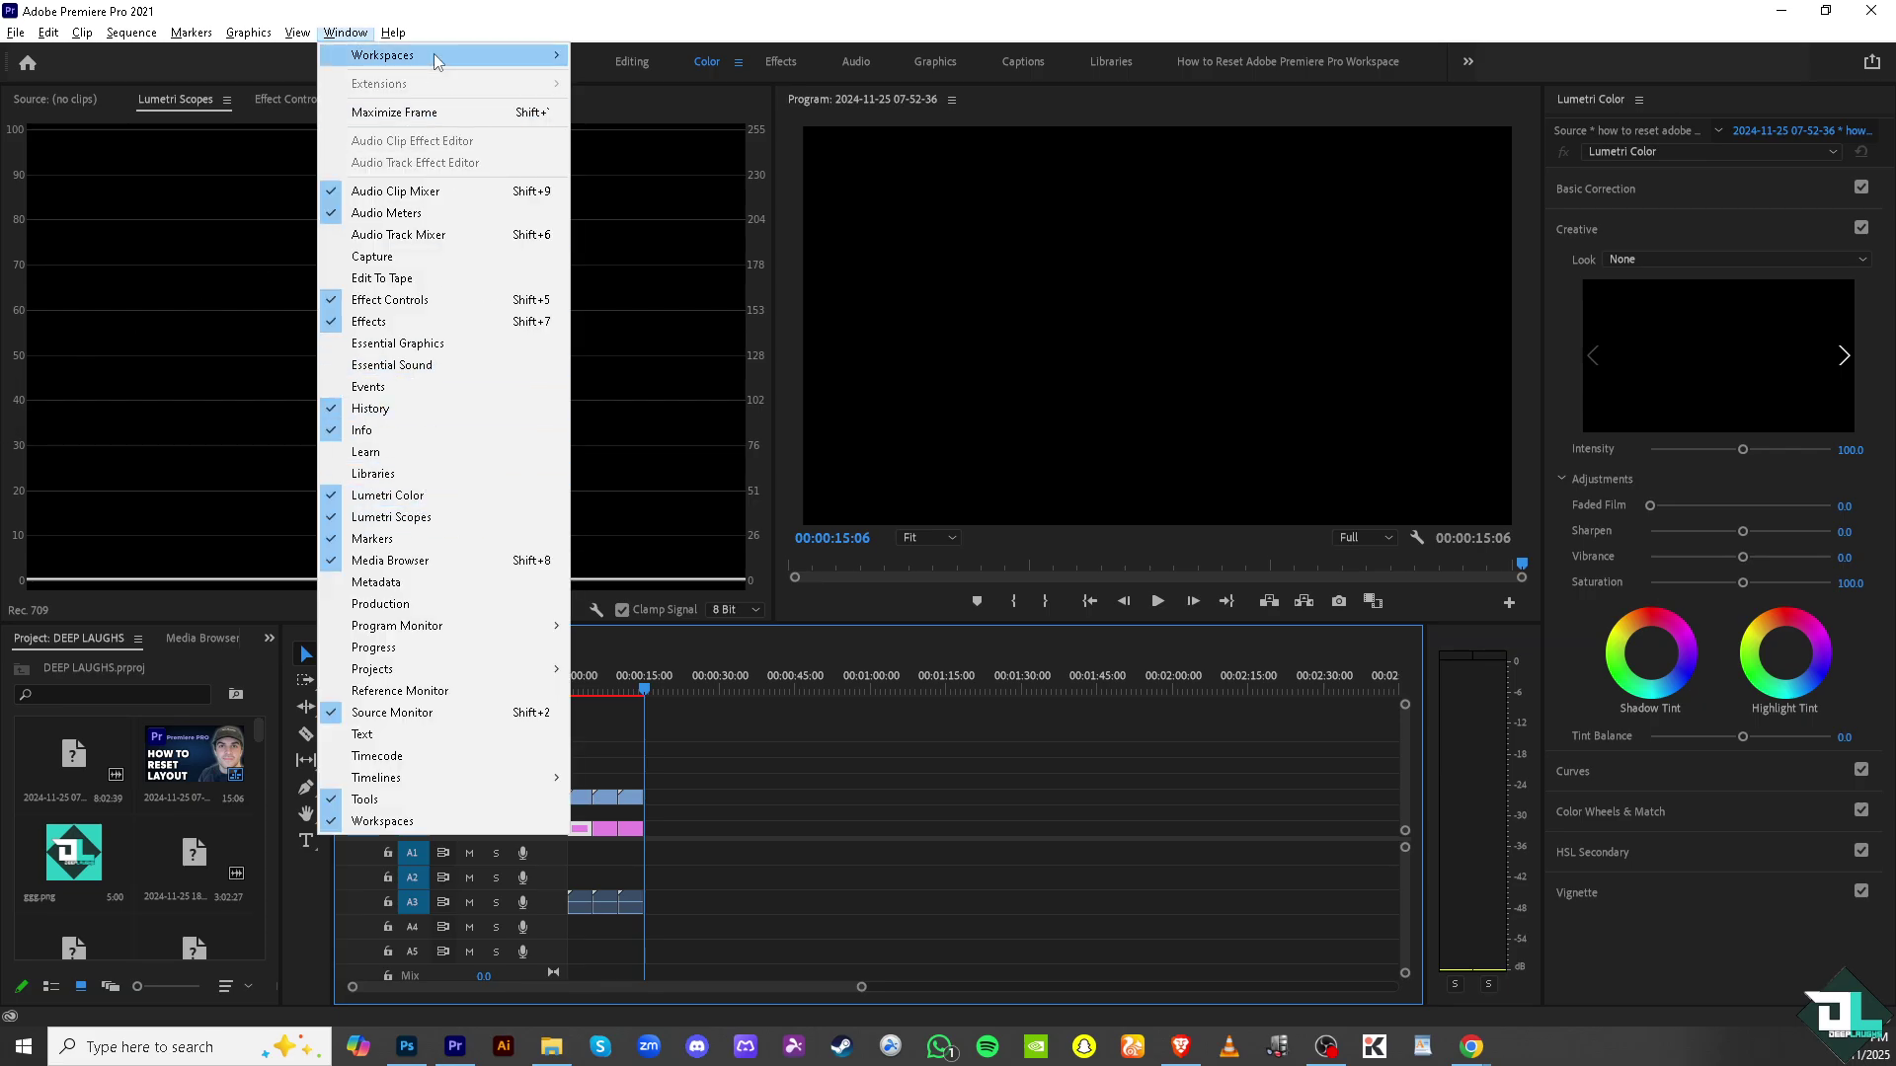
mouse_move(382, 55)
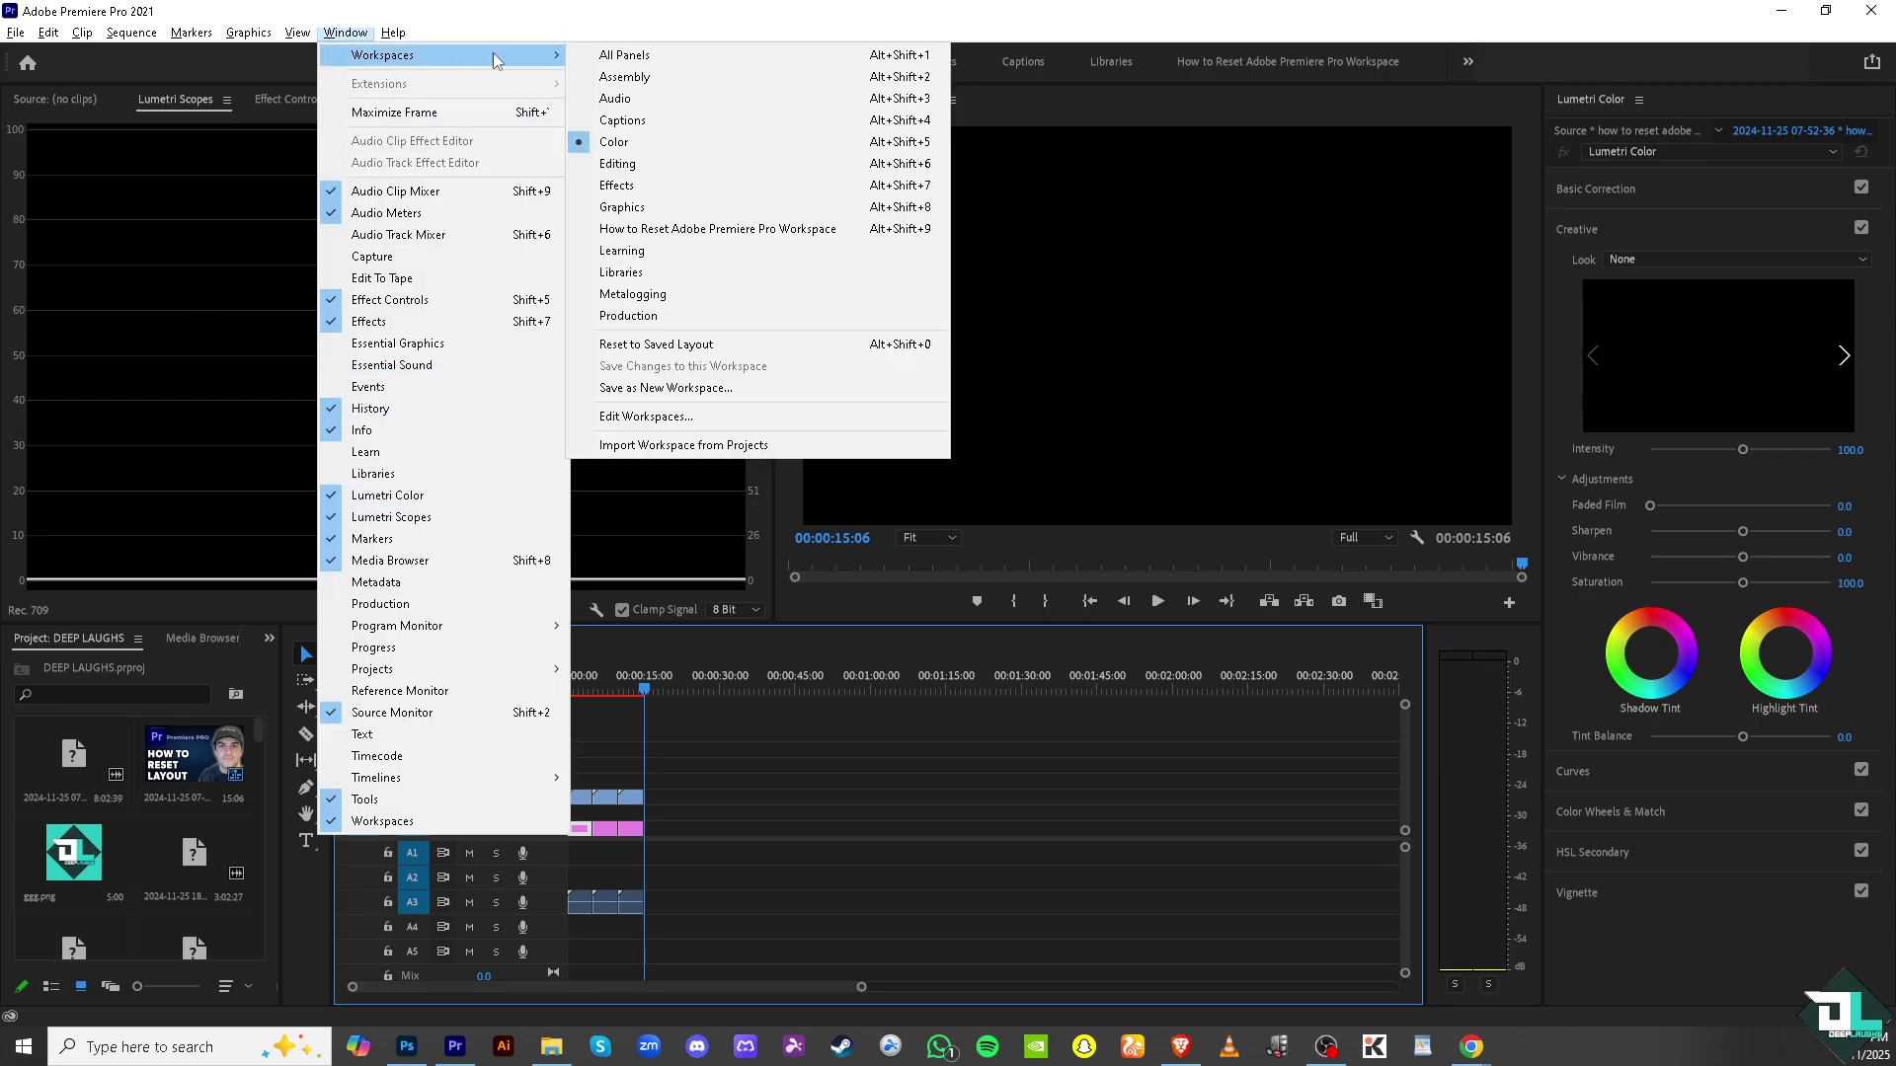
left_click(772, 350)
key("Home")
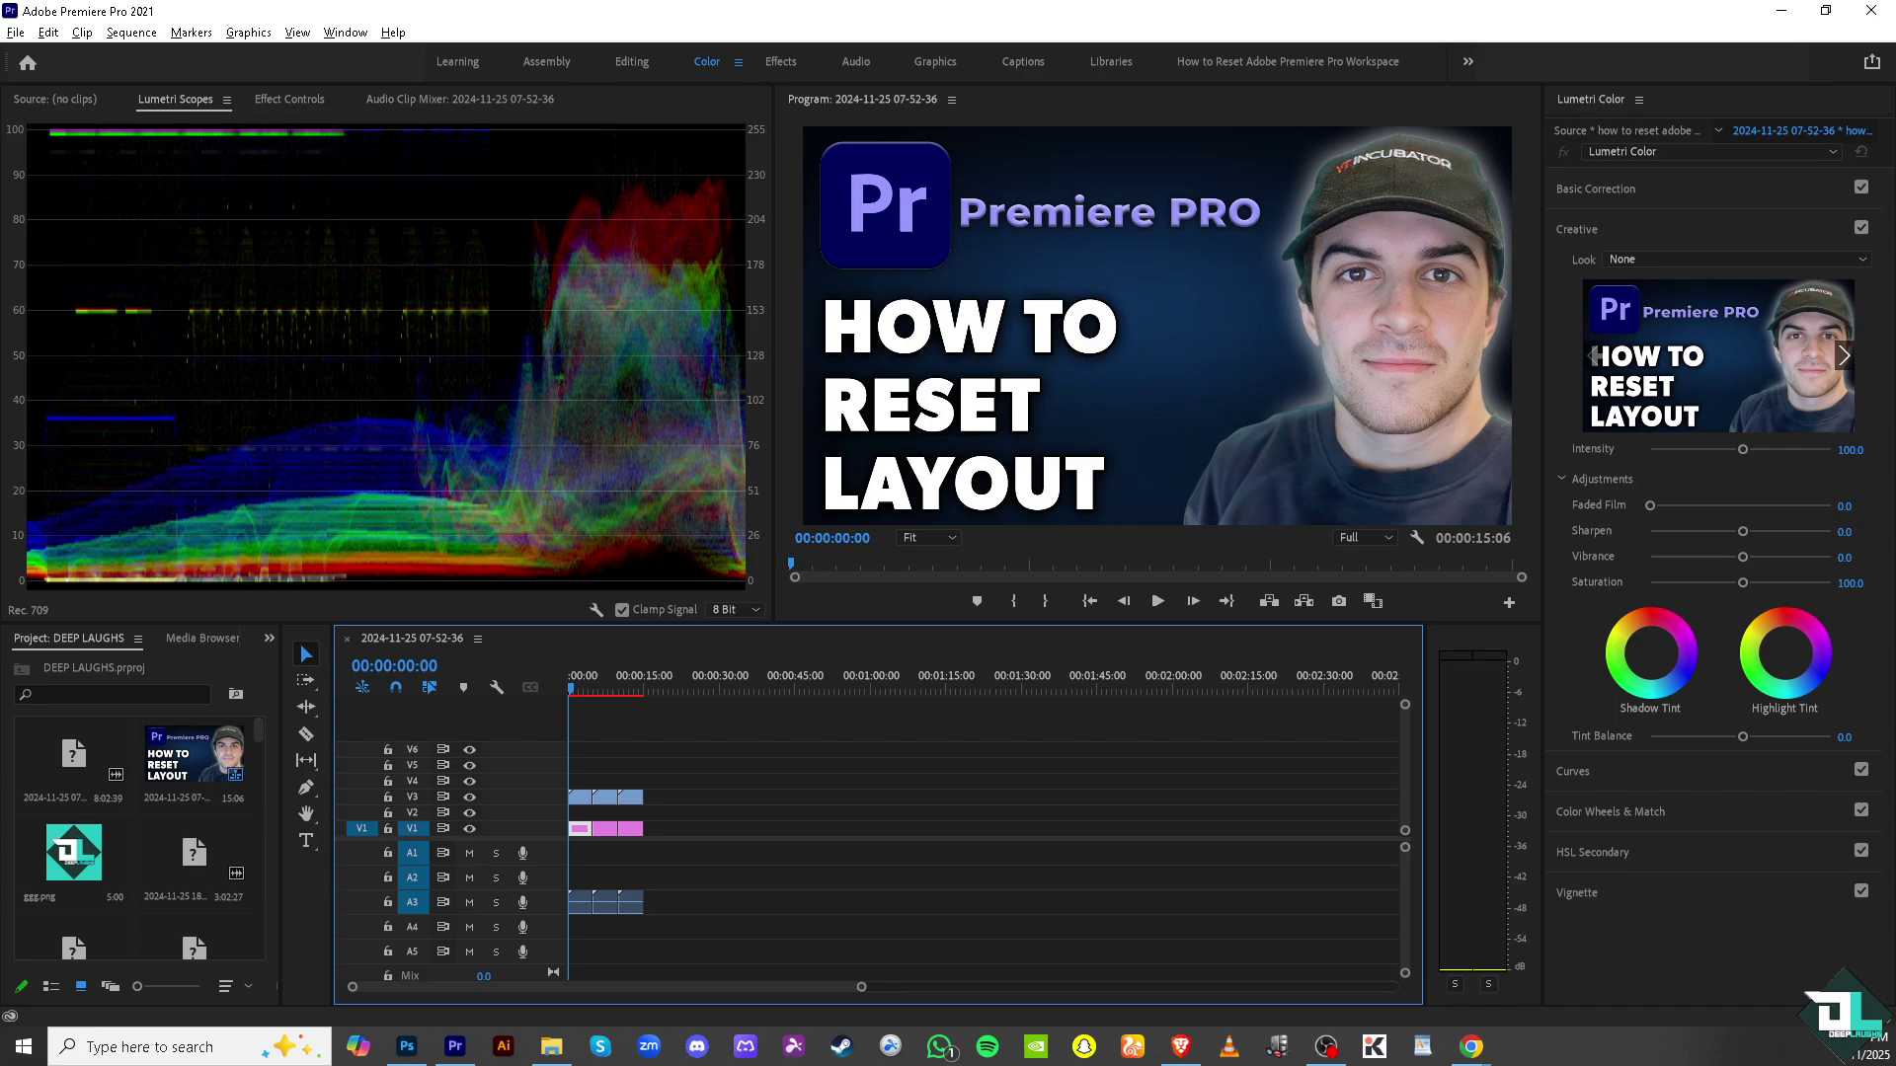
Step: Start Program Monitor playback to show the motorcycle animation over the thumbnail
left_click(1157, 603)
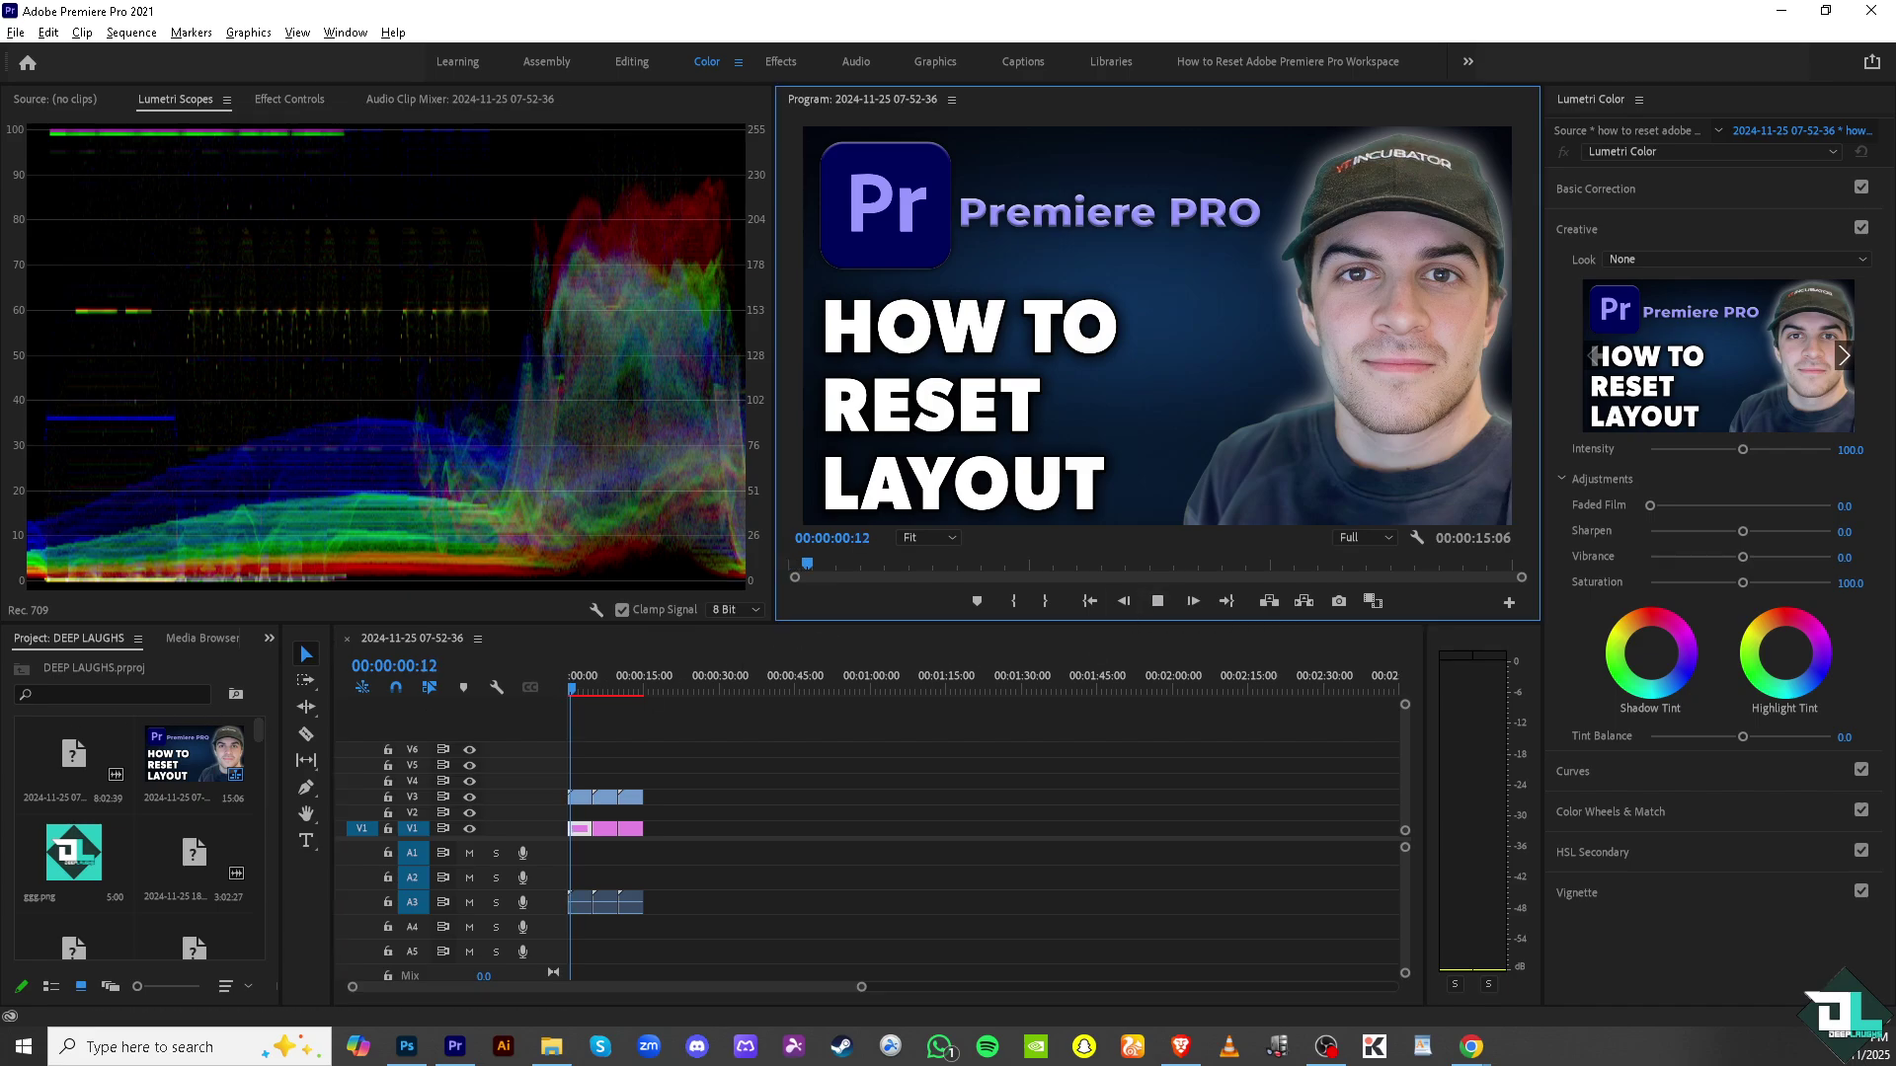